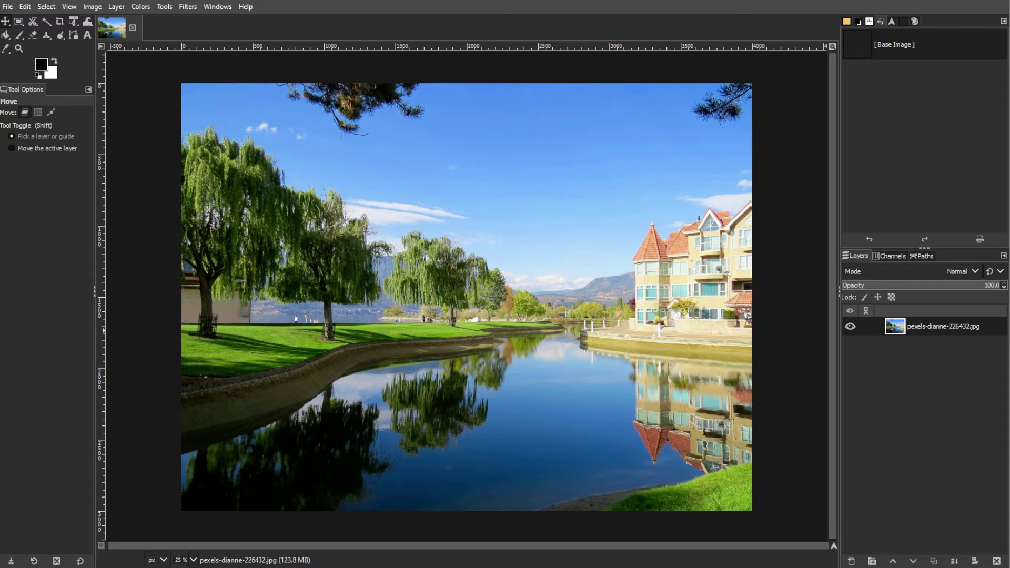
- Open the Colors menu to see the colour adjustments for the lakeside photo
{"action": "left_click", "coordinate": [140, 7]}
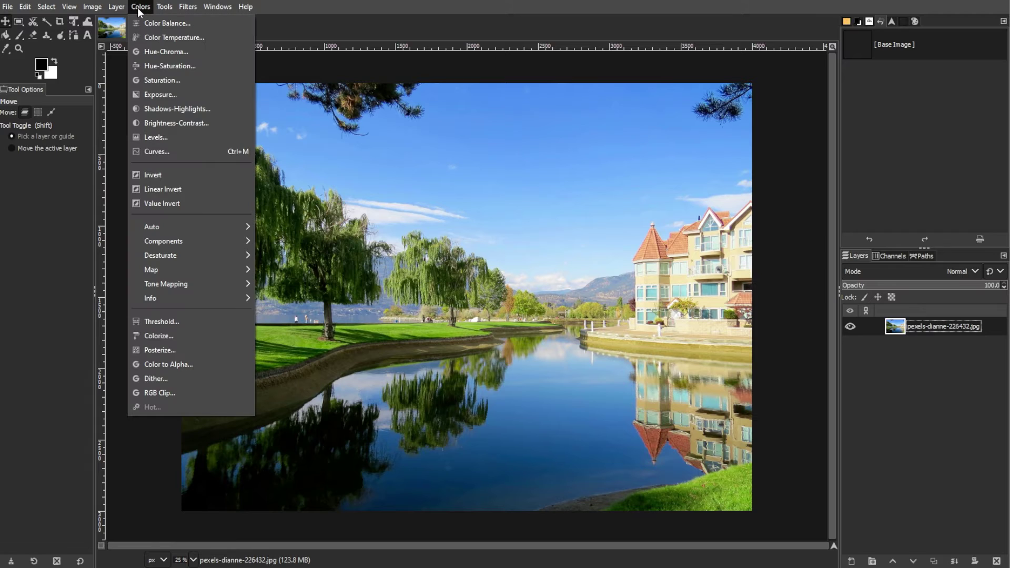
- Open Color Balance, move its dialog left to uncover the house, and select Shadows
{"action": "left_click", "coordinate": [145, 23]}
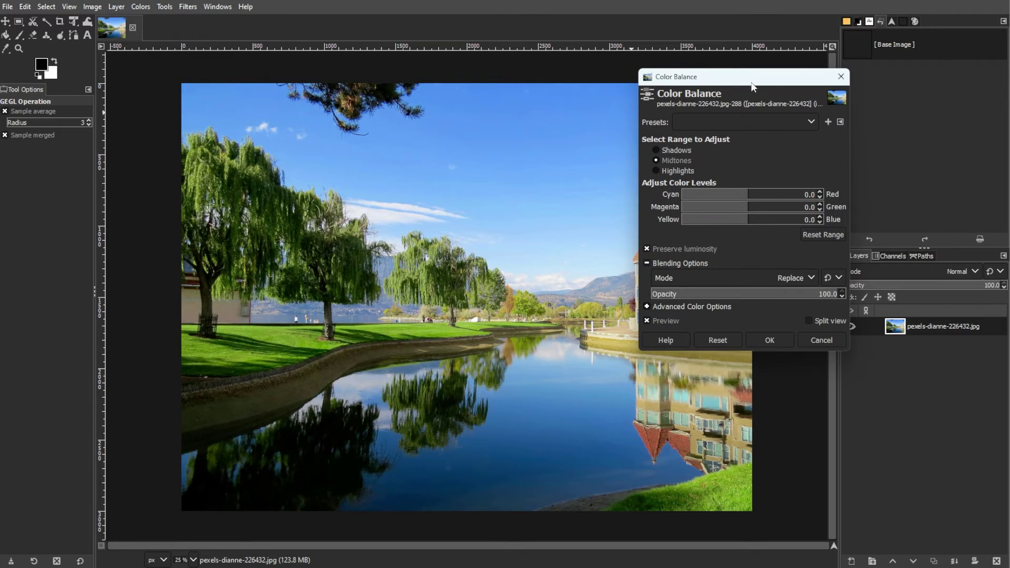
{"action": "left_click_drag", "start_coordinate": [750, 83], "coordinate": [160, 134]}
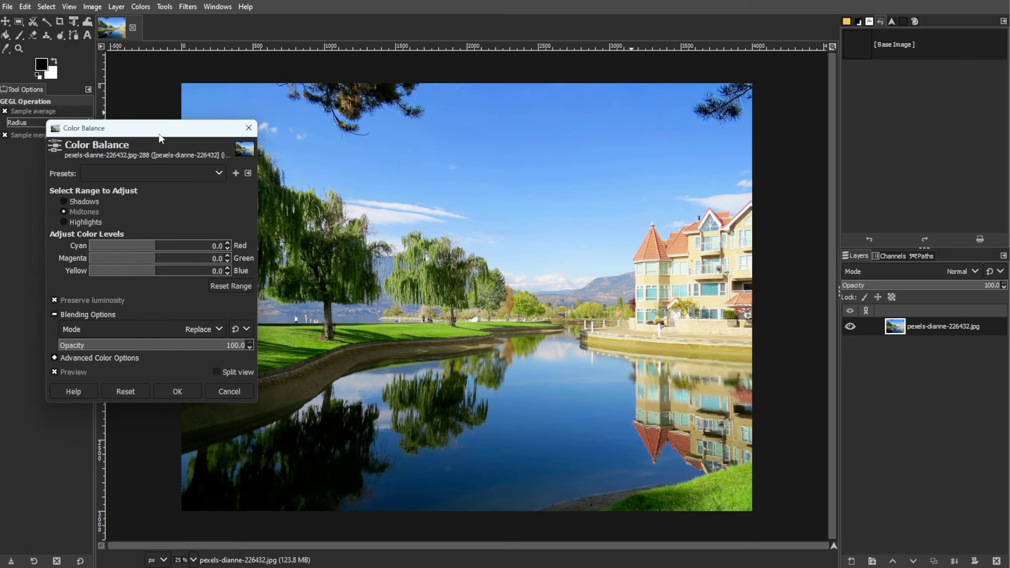
{"action": "left_click", "coordinate": [100, 201]}
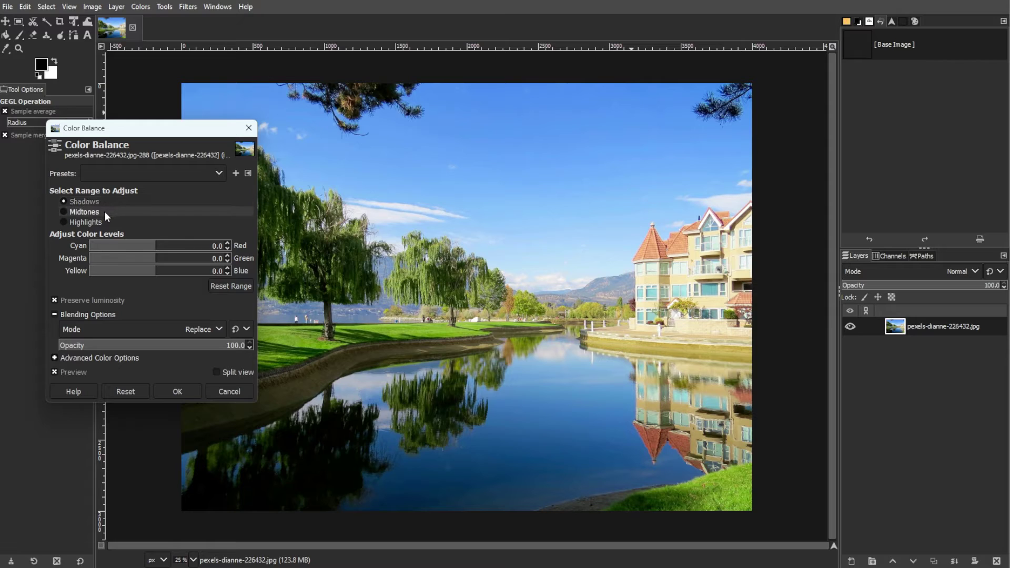
- Set the highlights to Cyan-Red 46.6, Magenta-Green 4.2 and Yellow-Blue -19.5
{"action": "left_click", "coordinate": [109, 220]}
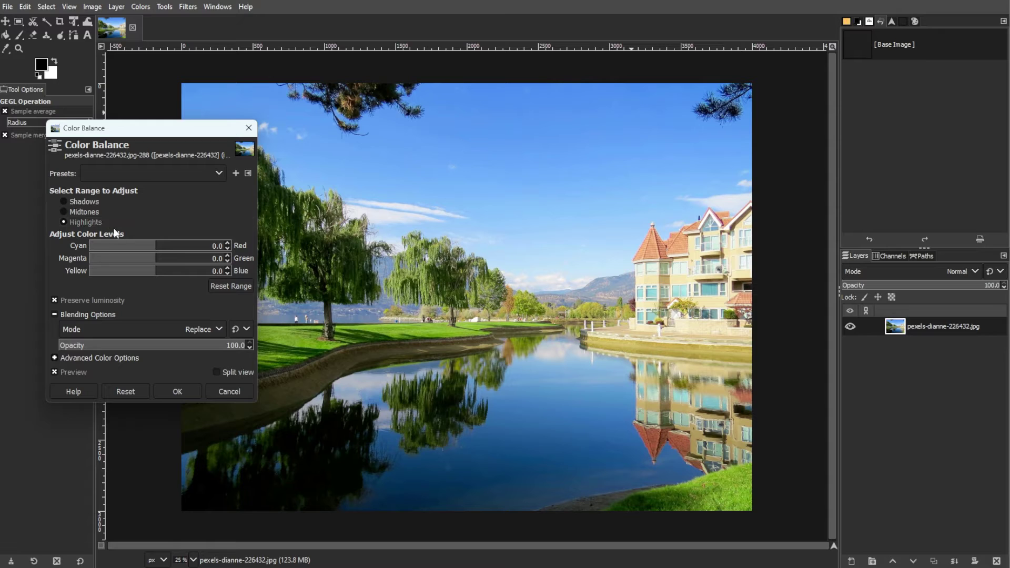
{"action": "left_click", "coordinate": [177, 246]}
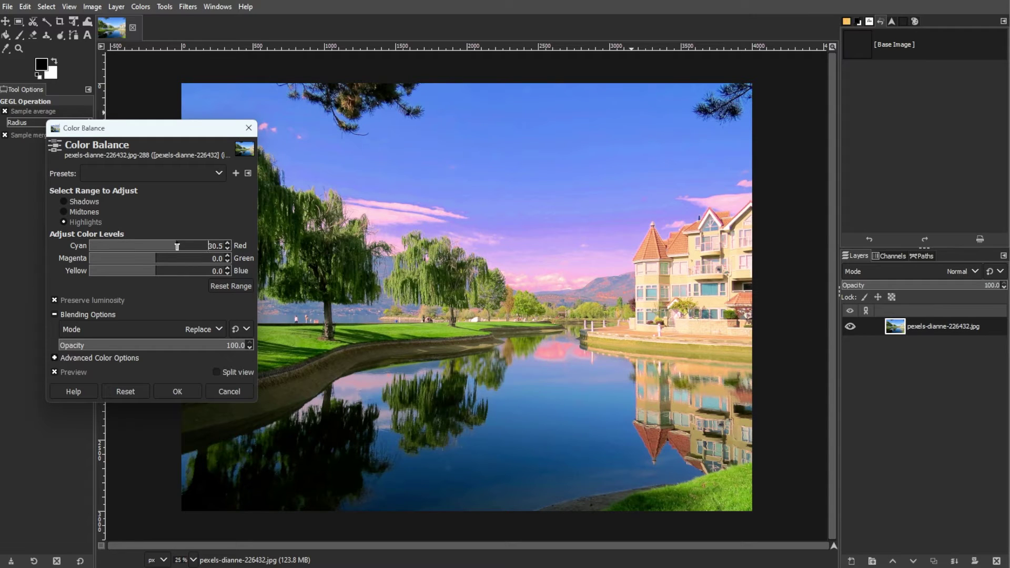
{"action": "left_click_drag", "start_coordinate": [176, 246], "coordinate": [165, 246]}
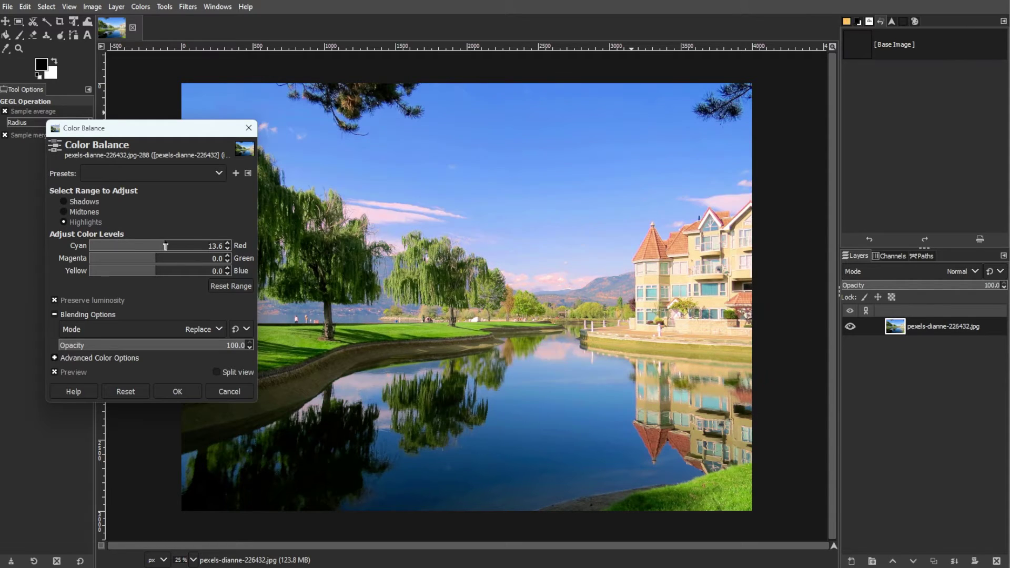
{"action": "left_click", "coordinate": [139, 259]}
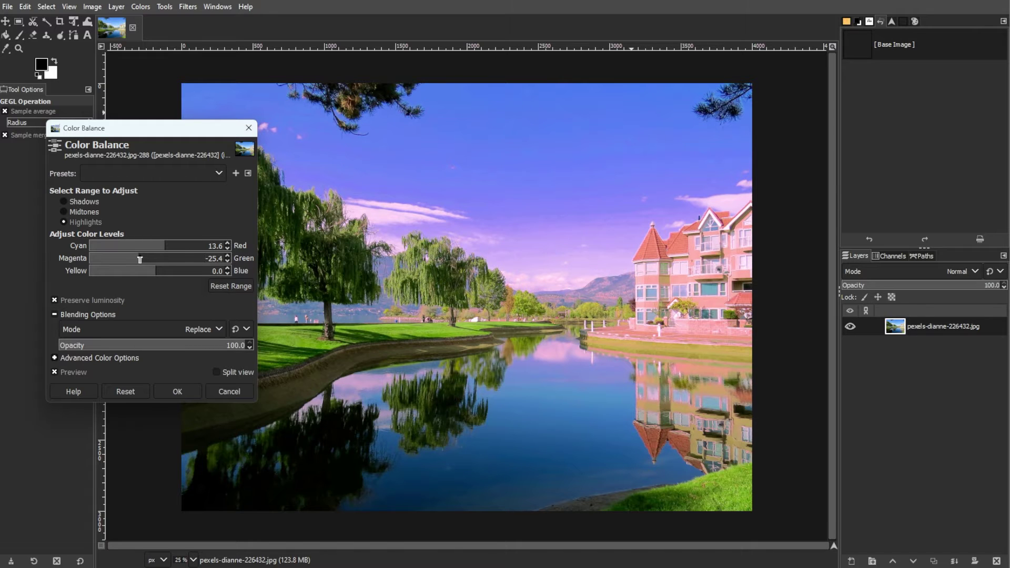
{"action": "mouse_move", "coordinate": [139, 259]}
{"action": "left_mouse_down"}
{"action": "mouse_move", "coordinate": [180, 258]}
{"action": "mouse_move", "coordinate": [158, 261]}
{"action": "left_mouse_up"}
{"action": "left_click", "coordinate": [142, 271]}
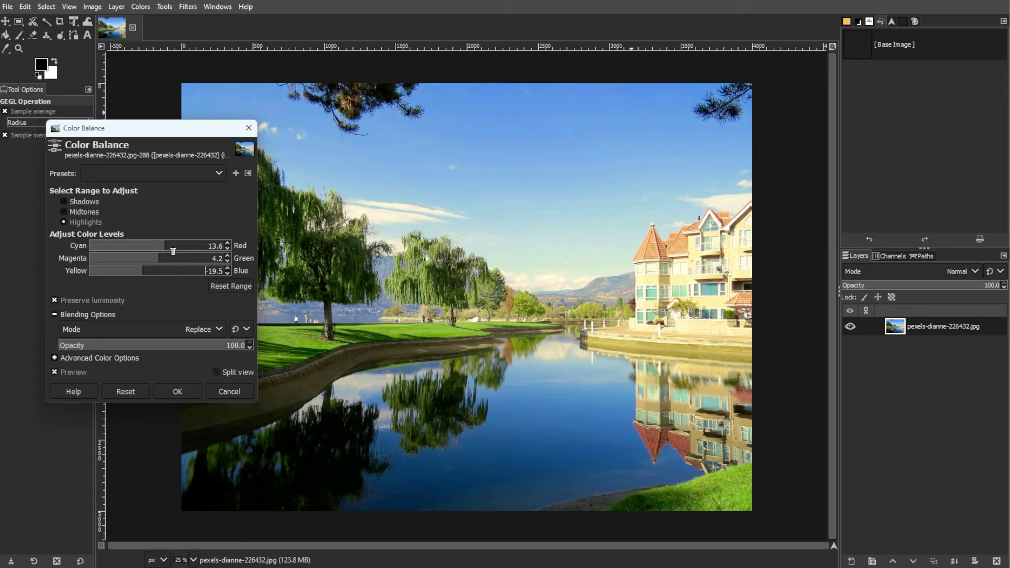
{"action": "scroll", "coordinate": [148, 245], "scroll_direction": "down", "scroll_amount": 6}
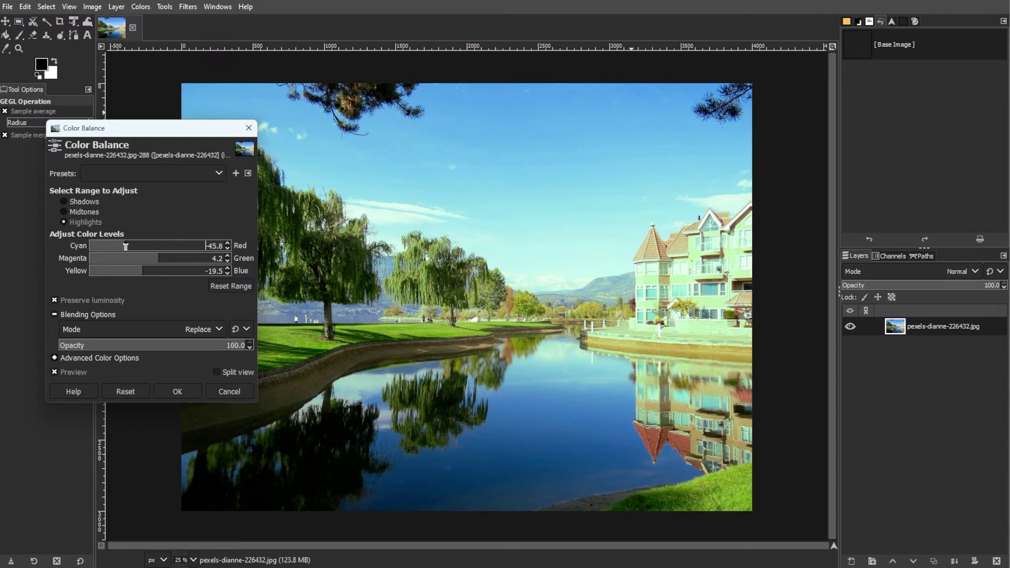
{"action": "left_click", "coordinate": [192, 242]}
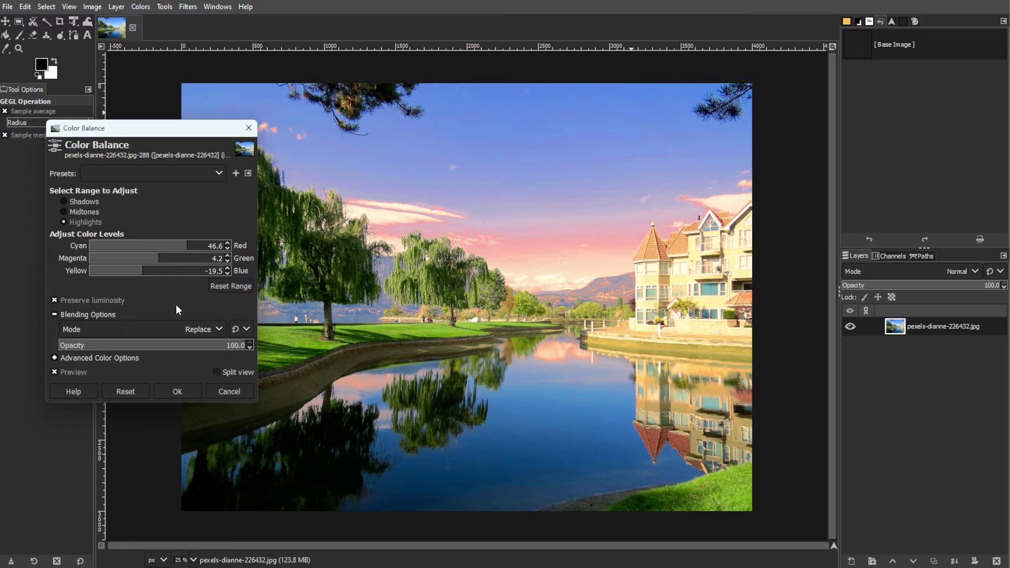
- Toggle Advanced Color Options, then narrow the Color Balance dialog and move it off the photo
{"action": "left_click_drag", "start_coordinate": [161, 129], "coordinate": [160, 55]}
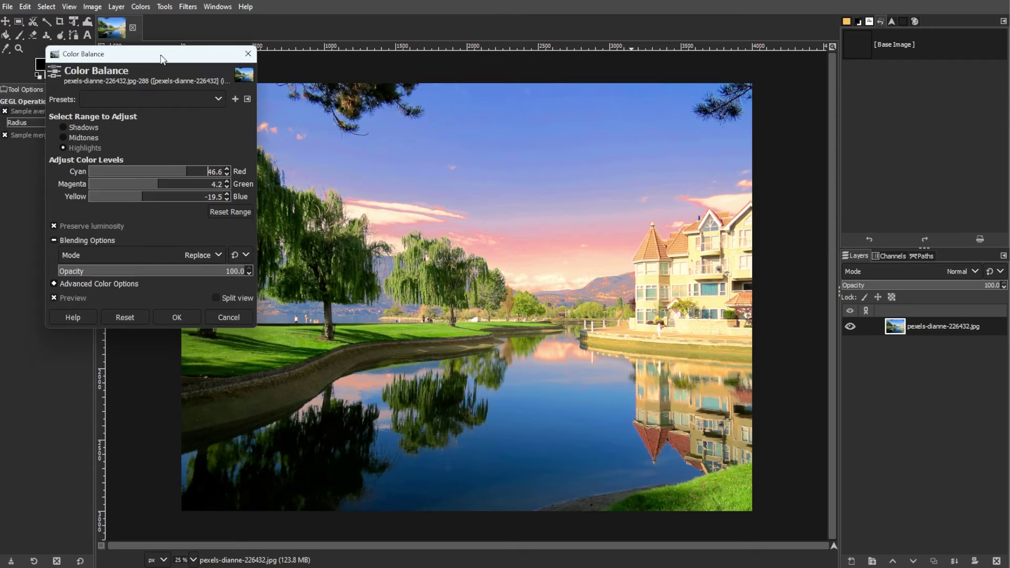
{"action": "left_click", "coordinate": [53, 284]}
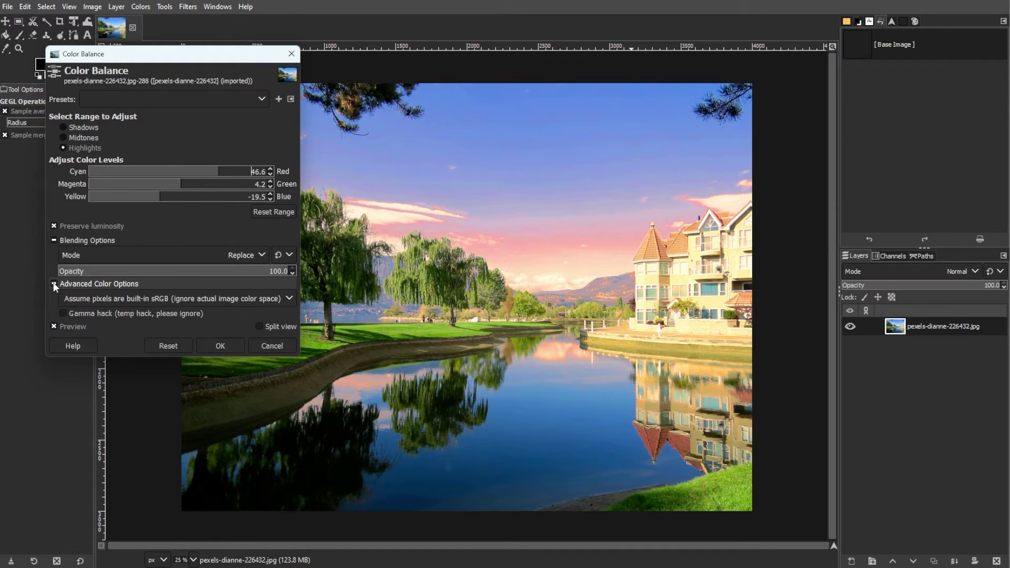
{"action": "left_click", "coordinate": [54, 284]}
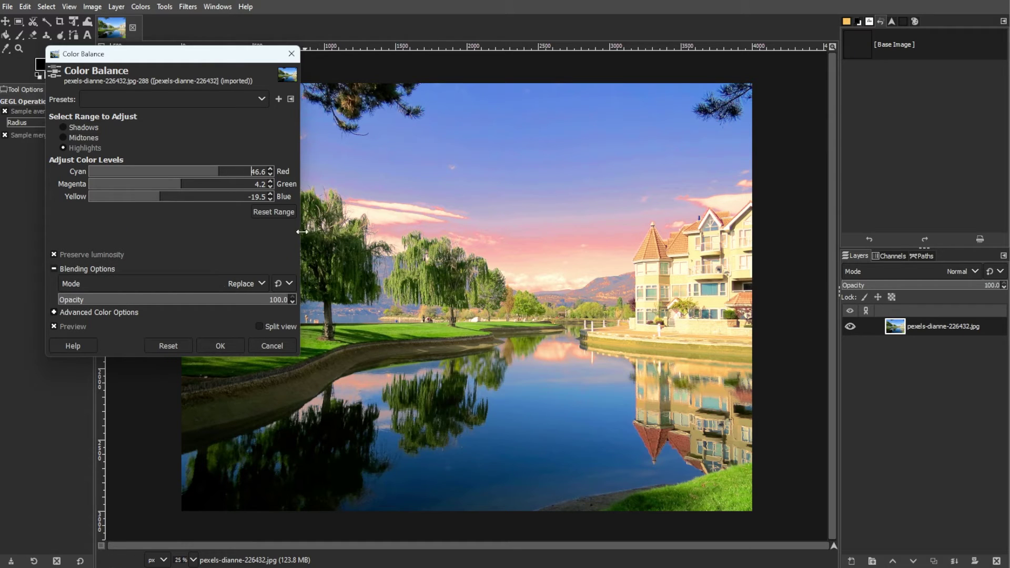
{"action": "left_click_drag", "start_coordinate": [302, 232], "coordinate": [245, 234]}
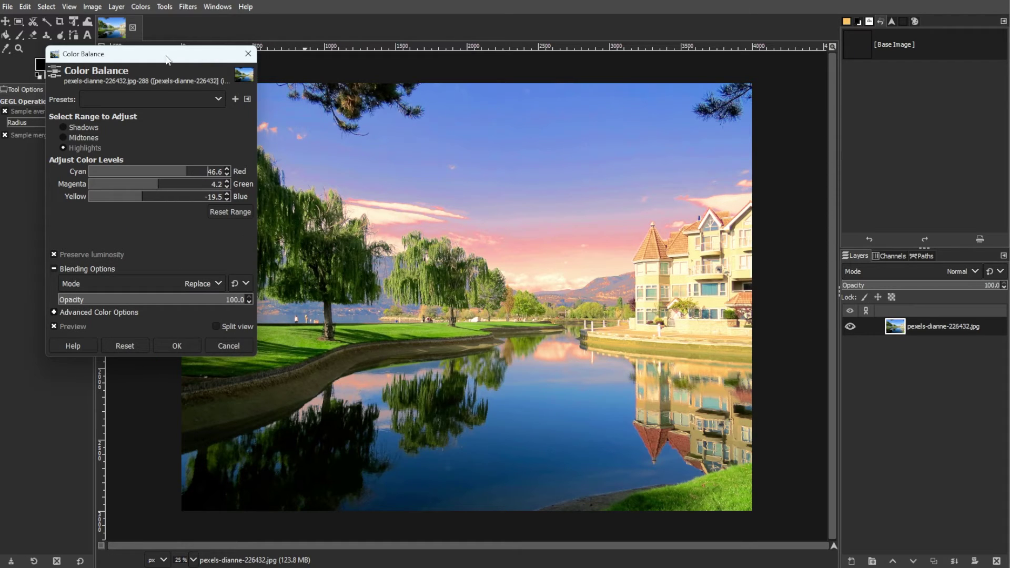
{"action": "left_click_drag", "start_coordinate": [166, 60], "coordinate": [140, 104]}
- Fine-tune the highlights to Magenta-Green -1.7 and Yellow-Blue -20.3
{"action": "left_click", "coordinate": [84, 244]}
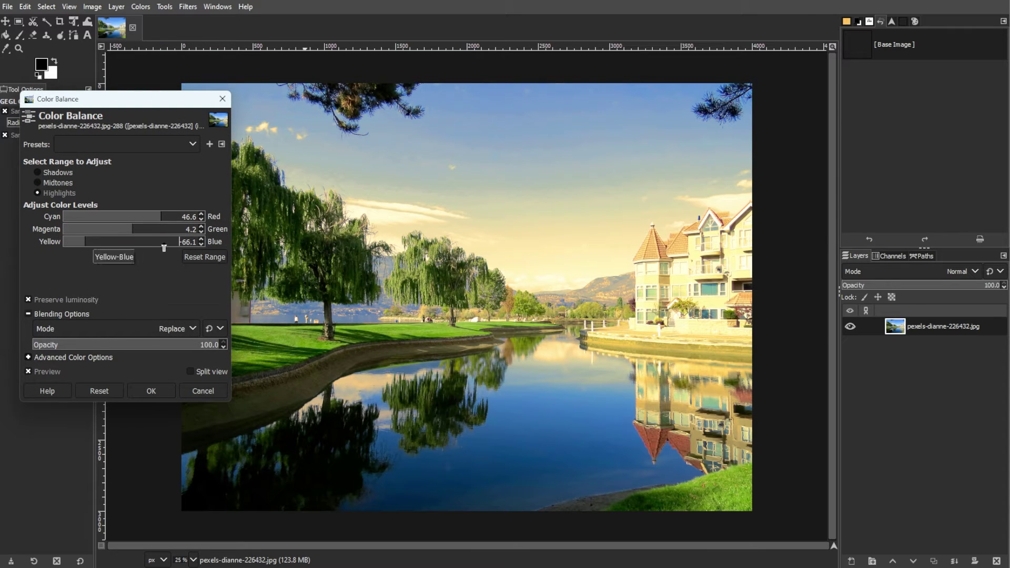
{"action": "left_click_drag", "start_coordinate": [163, 248], "coordinate": [114, 246]}
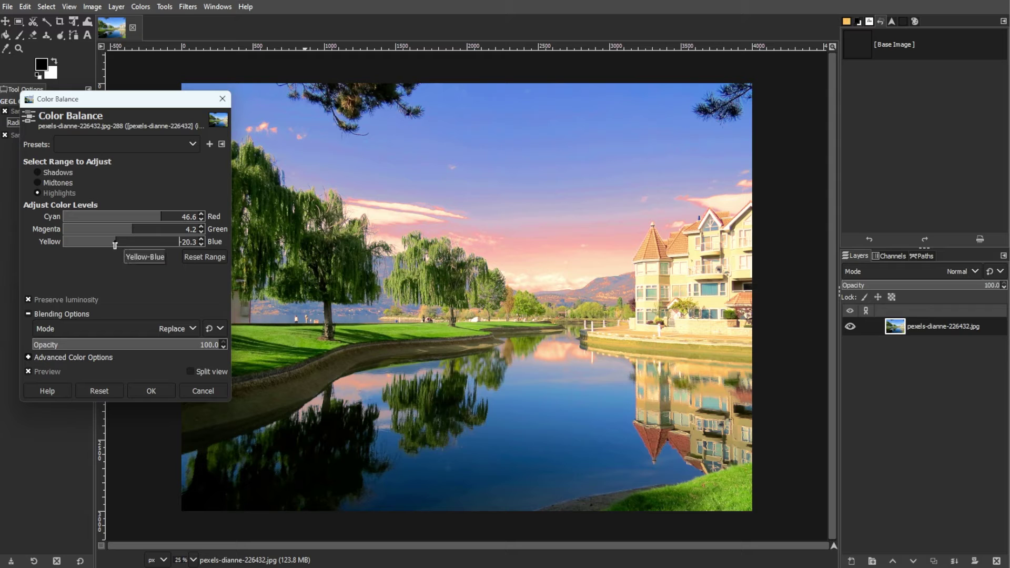
{"action": "left_click", "coordinate": [116, 233]}
{"action": "mouse_move", "coordinate": [116, 234]}
{"action": "left_mouse_down"}
{"action": "mouse_move", "coordinate": [161, 229]}
{"action": "mouse_move", "coordinate": [101, 230]}
{"action": "mouse_move", "coordinate": [129, 231]}
{"action": "left_mouse_up"}
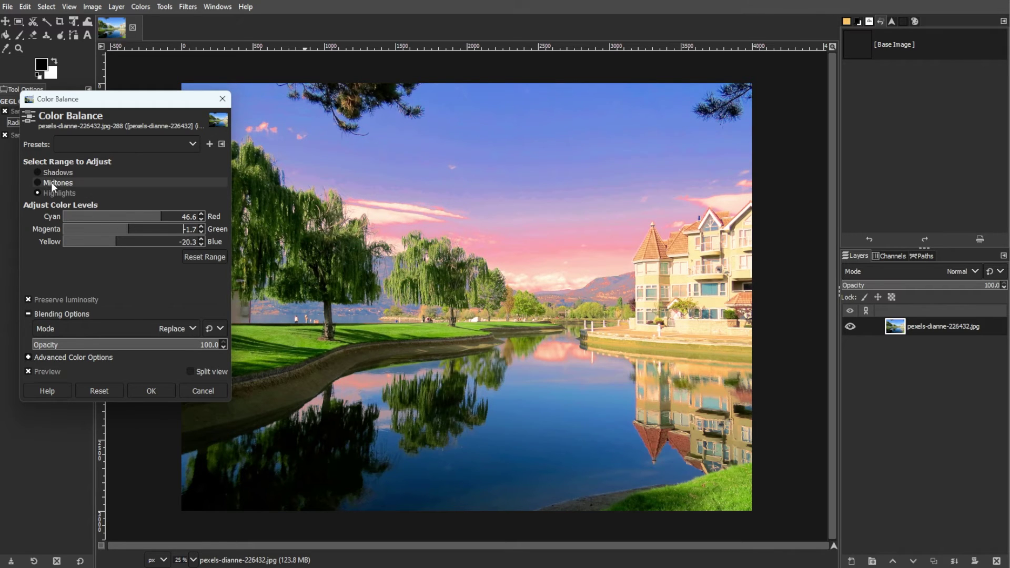
{"action": "left_click", "coordinate": [51, 182]}
- Tint the midtones to Cyan-Red 7.6, Magenta-Green -3.4 and Yellow-Blue -16.1
{"action": "left_click_drag", "start_coordinate": [105, 222], "coordinate": [139, 221]}
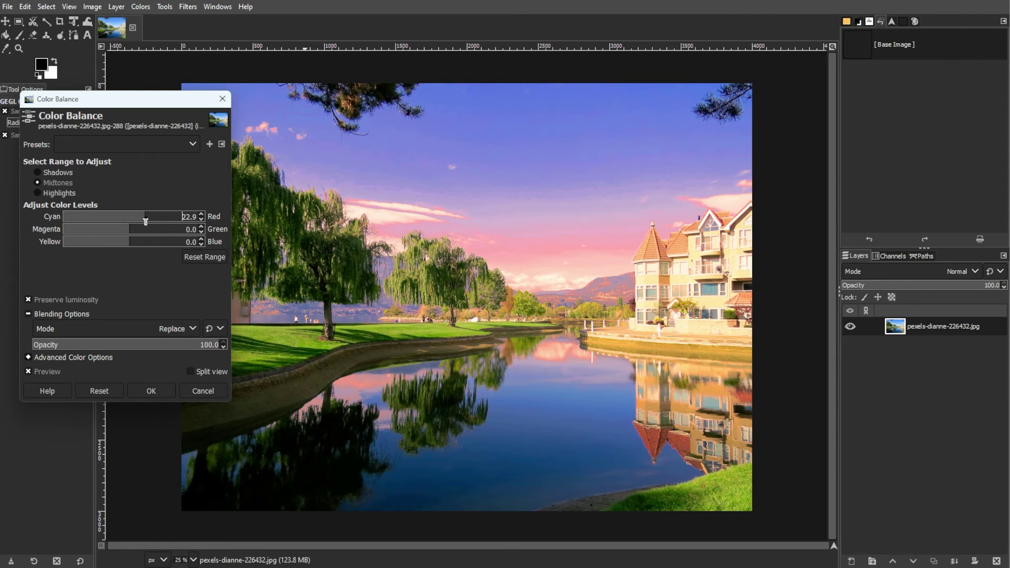
{"action": "scroll", "coordinate": [139, 221], "scroll_direction": "down", "scroll_amount": 6}
{"action": "left_click_drag", "start_coordinate": [104, 244], "coordinate": [116, 243]}
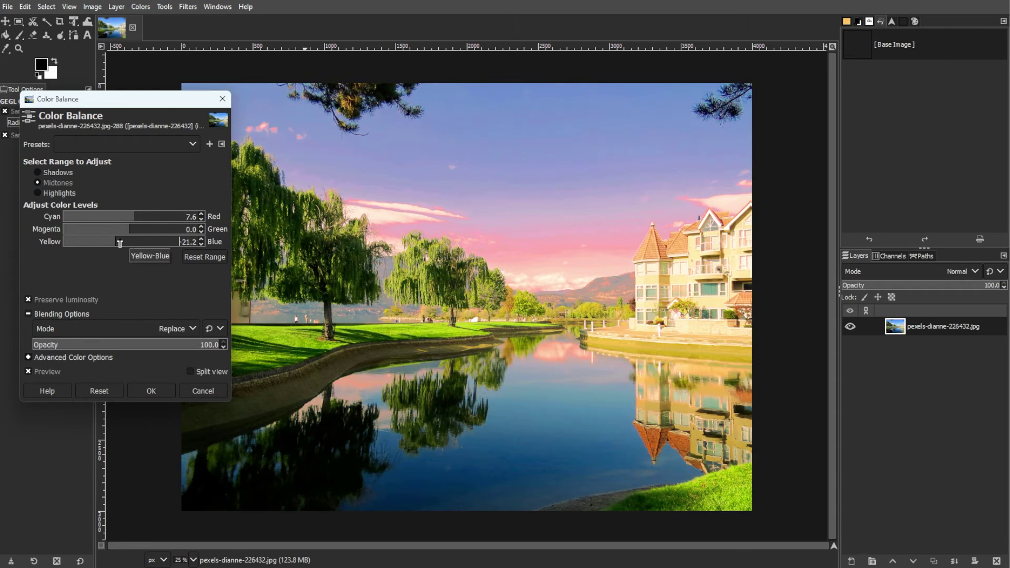
{"action": "left_click_drag", "start_coordinate": [111, 243], "coordinate": [119, 244]}
{"action": "mouse_move", "coordinate": [137, 235]}
{"action": "left_mouse_down"}
{"action": "mouse_move", "coordinate": [99, 232]}
{"action": "mouse_move", "coordinate": [130, 233]}
{"action": "left_mouse_up"}
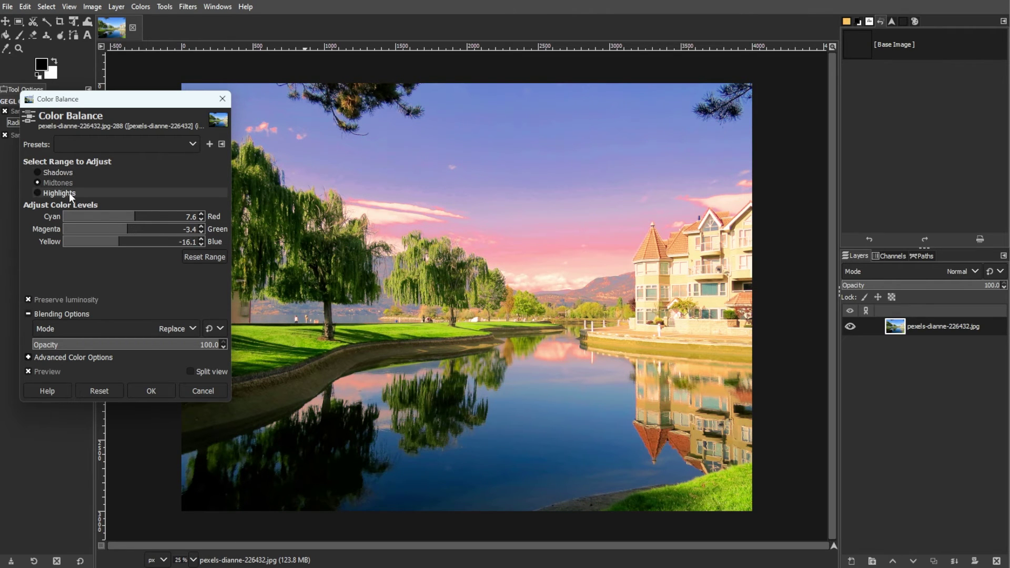
{"action": "left_click", "coordinate": [74, 172]}
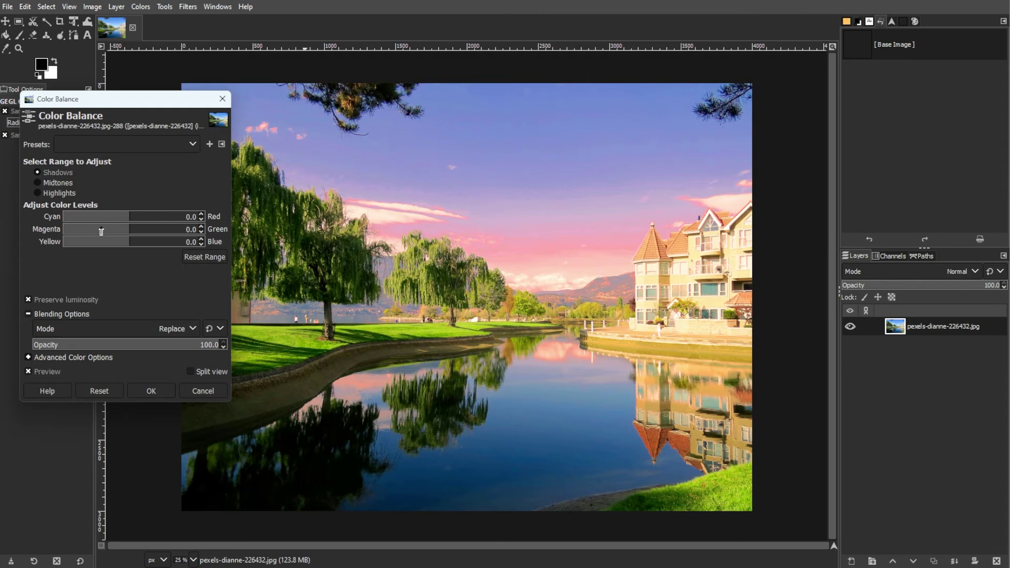
- Set the shadows to Cyan-Red -9.3, Magenta-Green 13.6 and Yellow-Blue -19.5
{"action": "left_click_drag", "start_coordinate": [106, 216], "coordinate": [91, 217]}
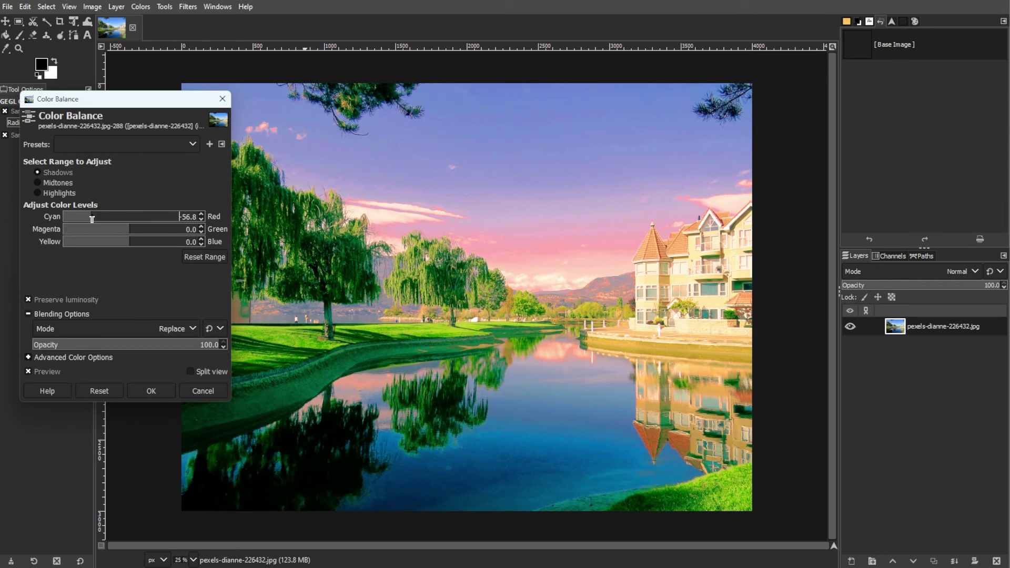
{"action": "left_click", "coordinate": [172, 216]}
{"action": "left_click", "coordinate": [149, 218]}
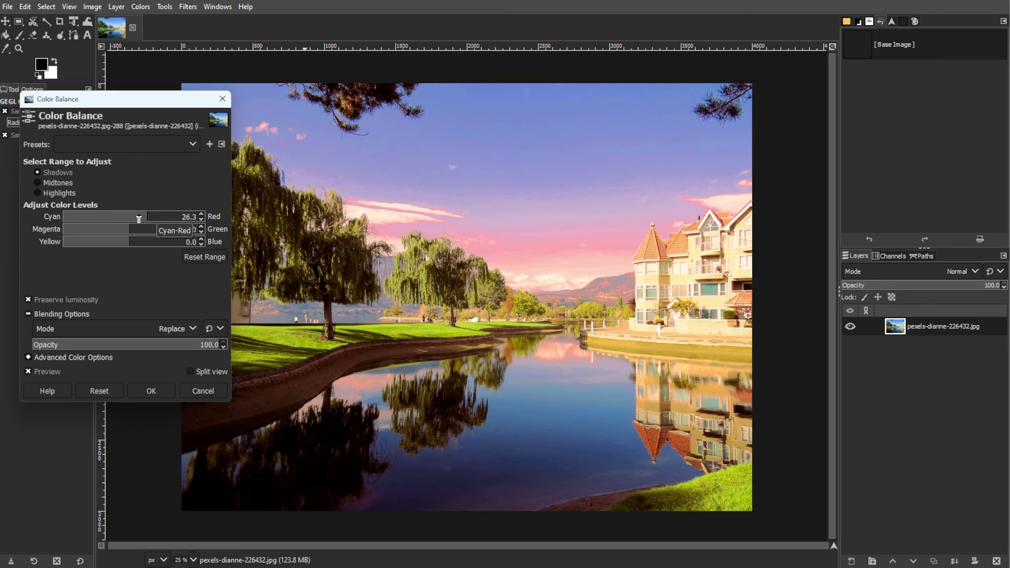
{"action": "left_click", "coordinate": [133, 217]}
{"action": "mouse_move", "coordinate": [134, 218]}
{"action": "left_mouse_down"}
{"action": "mouse_move", "coordinate": [124, 218]}
{"action": "mouse_move", "coordinate": [162, 243]}
{"action": "mouse_move", "coordinate": [102, 243]}
{"action": "mouse_move", "coordinate": [167, 230]}
{"action": "mouse_move", "coordinate": [99, 230]}
{"action": "mouse_move", "coordinate": [168, 230]}
{"action": "mouse_move", "coordinate": [139, 230]}
{"action": "left_mouse_up"}
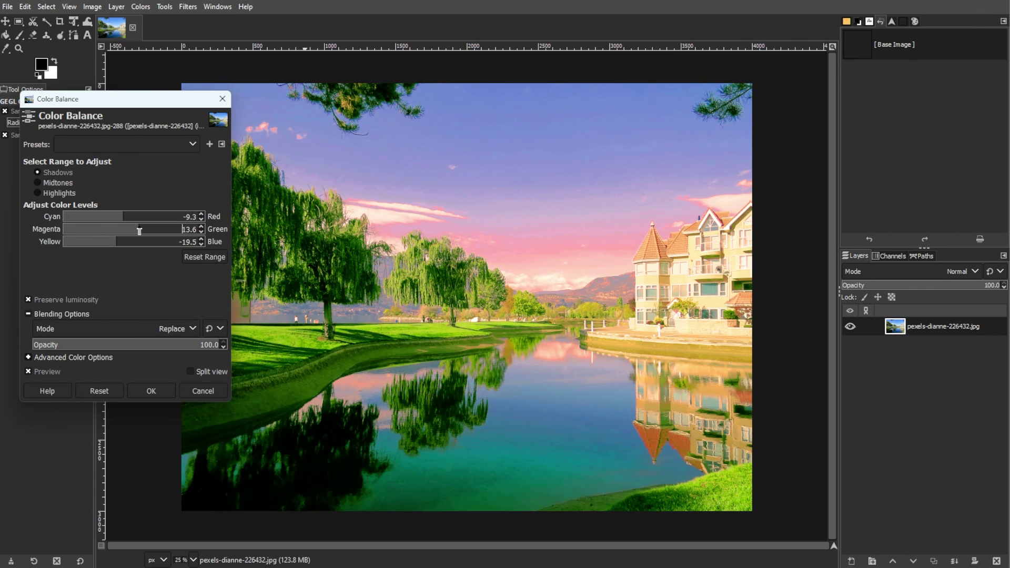
- Apply the colour balance, then compare [Base Image] and Color Balance in Undo History
{"action": "left_click", "coordinate": [140, 391]}
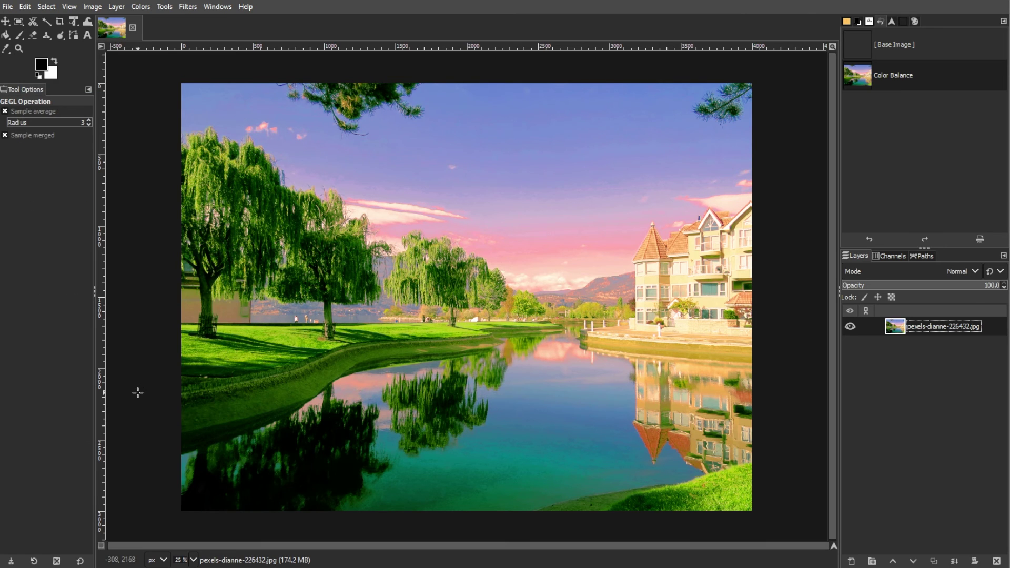
{"action": "left_click", "coordinate": [936, 45]}
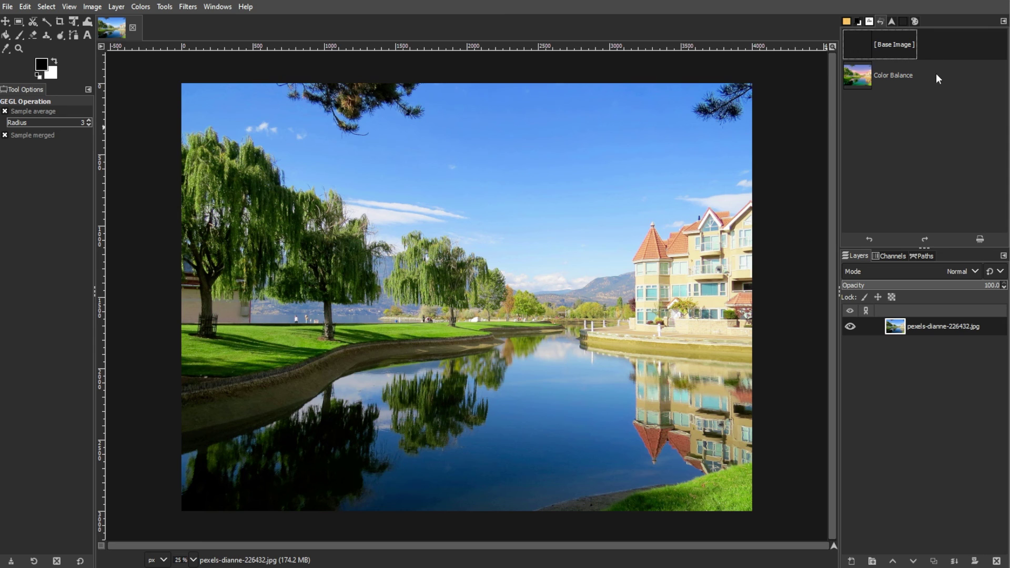
{"action": "left_click", "coordinate": [936, 74]}
{"action": "left_click", "coordinate": [914, 45]}
{"action": "left_click", "coordinate": [908, 79]}
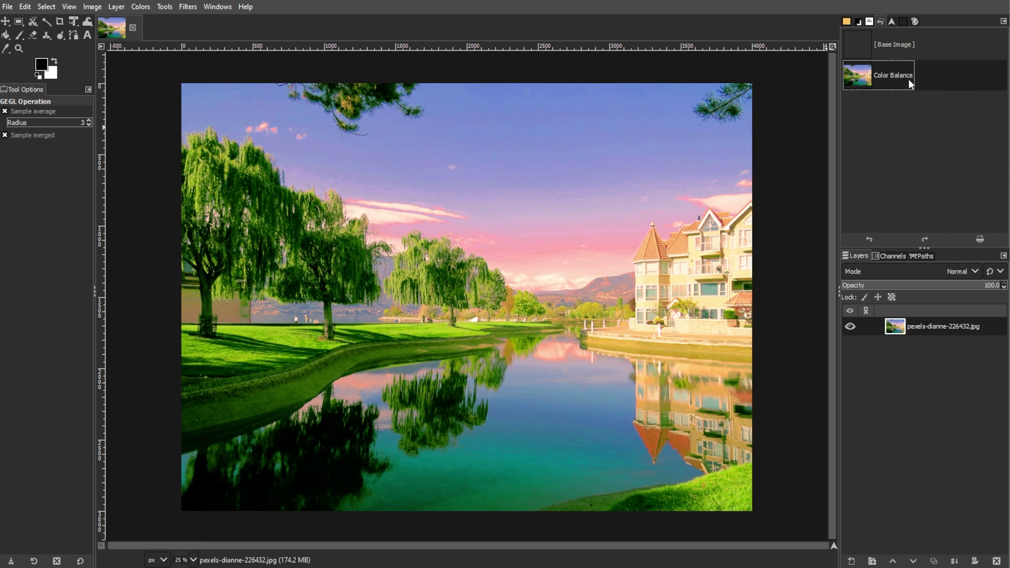